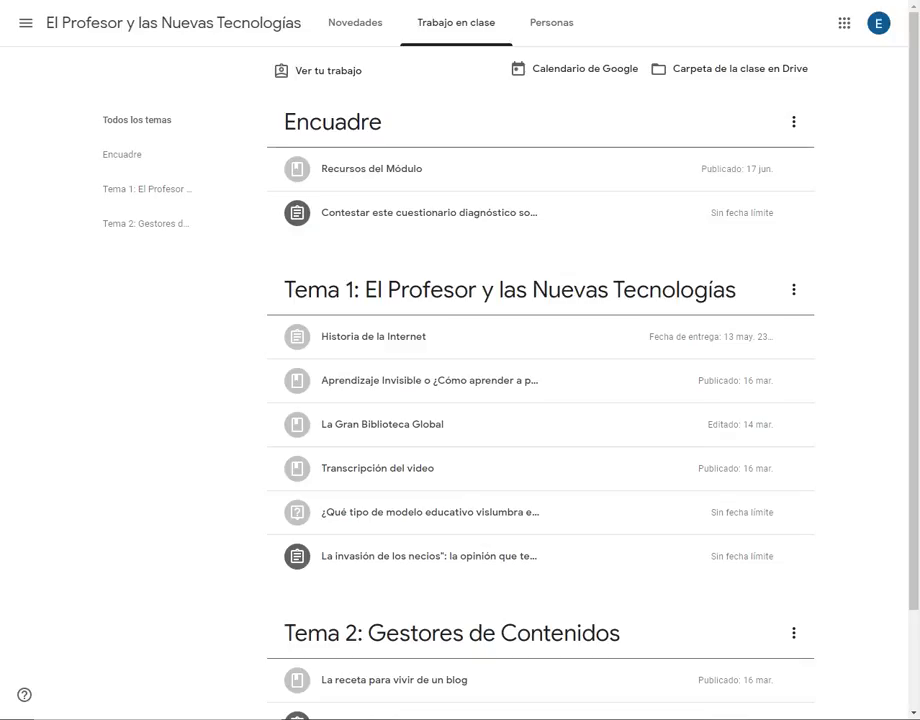
- Open the full page of the material "La receta para vivir de un blog" in Tema 2
scroll(548, 411, down, 2)
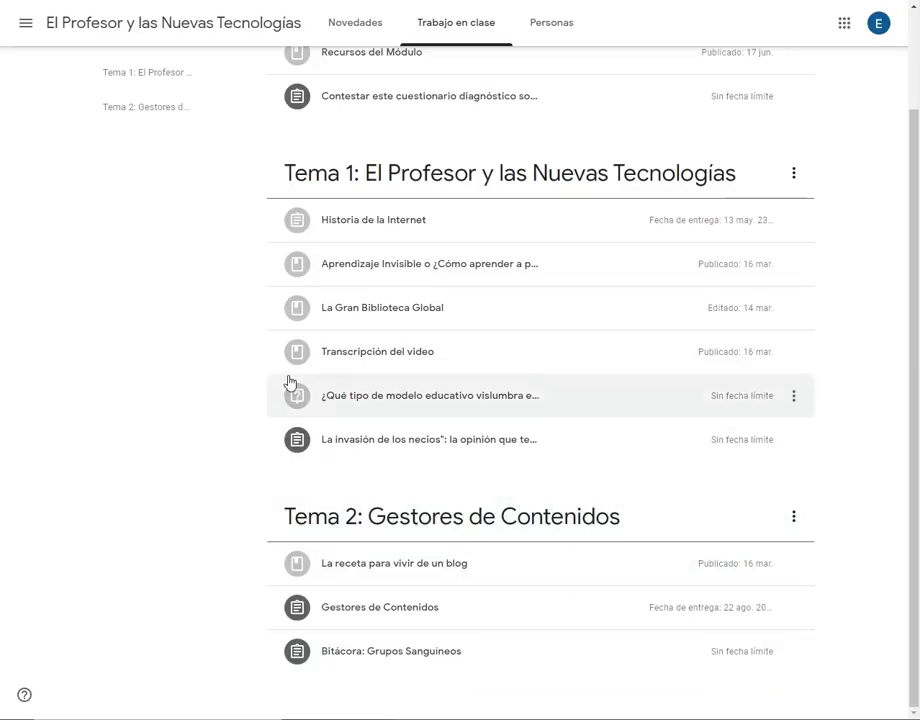
click(359, 571)
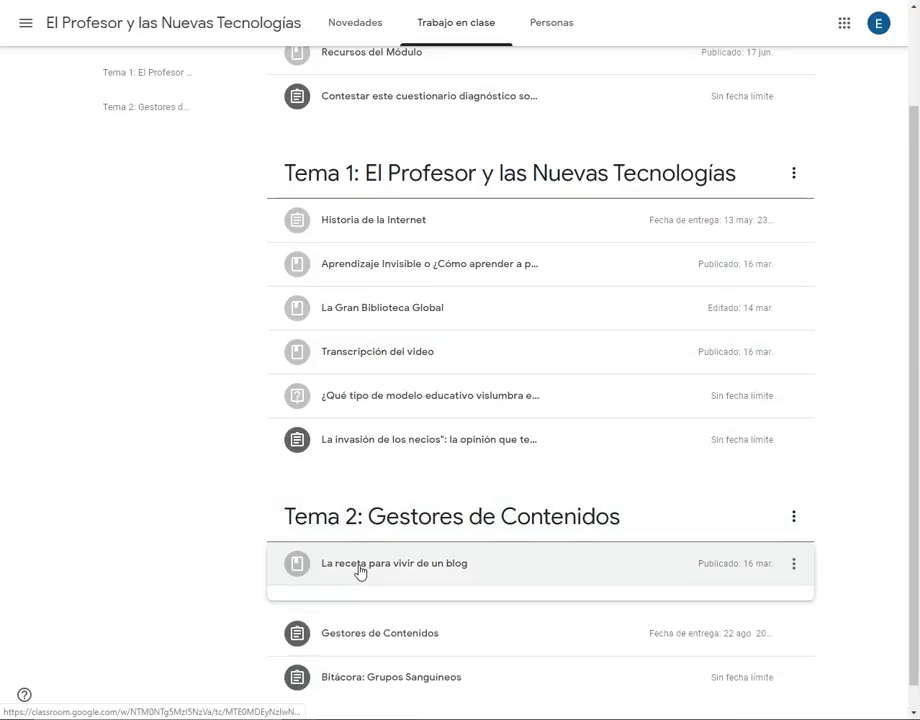
click(324, 559)
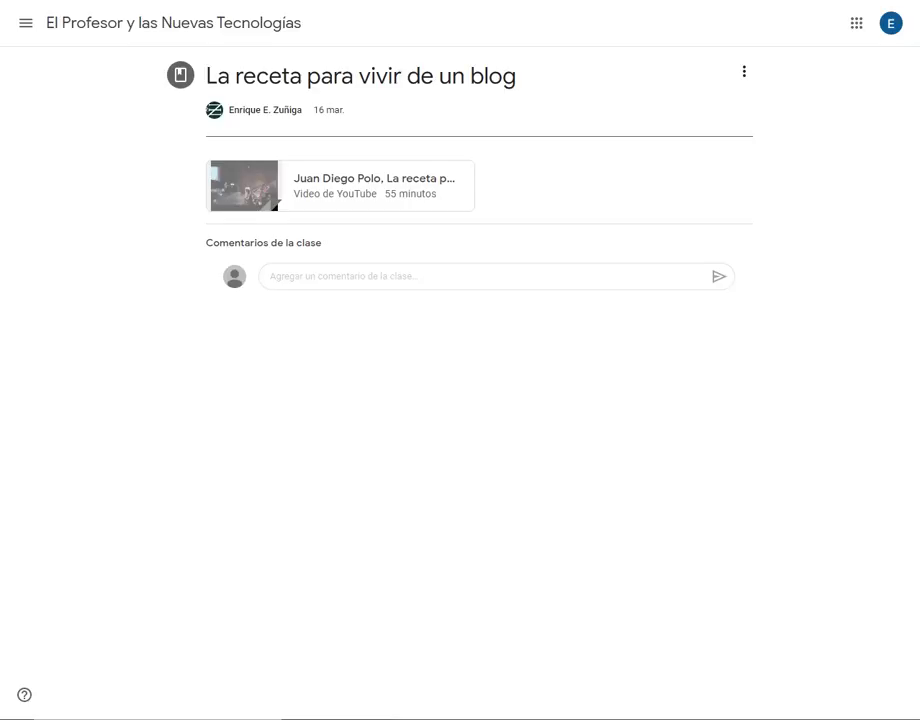
- Return to the class's coursework and open the Gestores de Contenido form from the Gestores de Contenidos assignment page
click(191, 27)
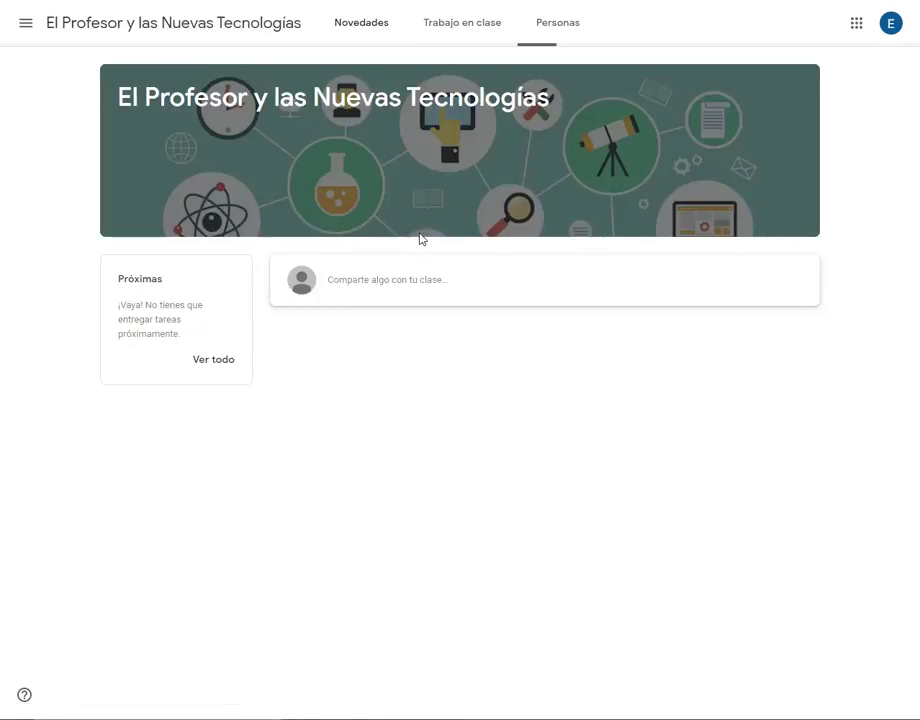
click(460, 23)
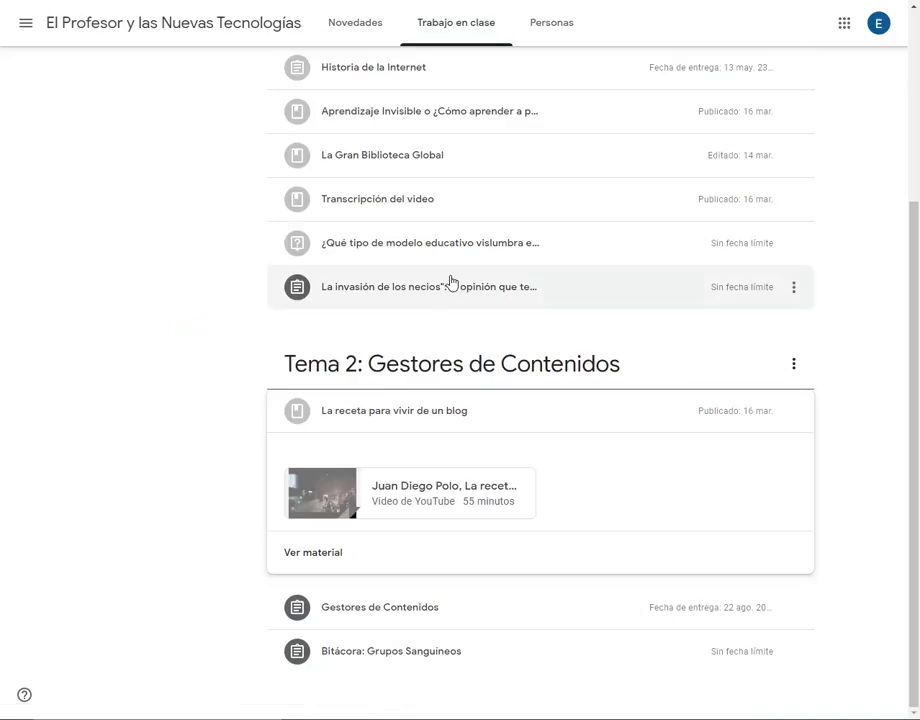
click(345, 612)
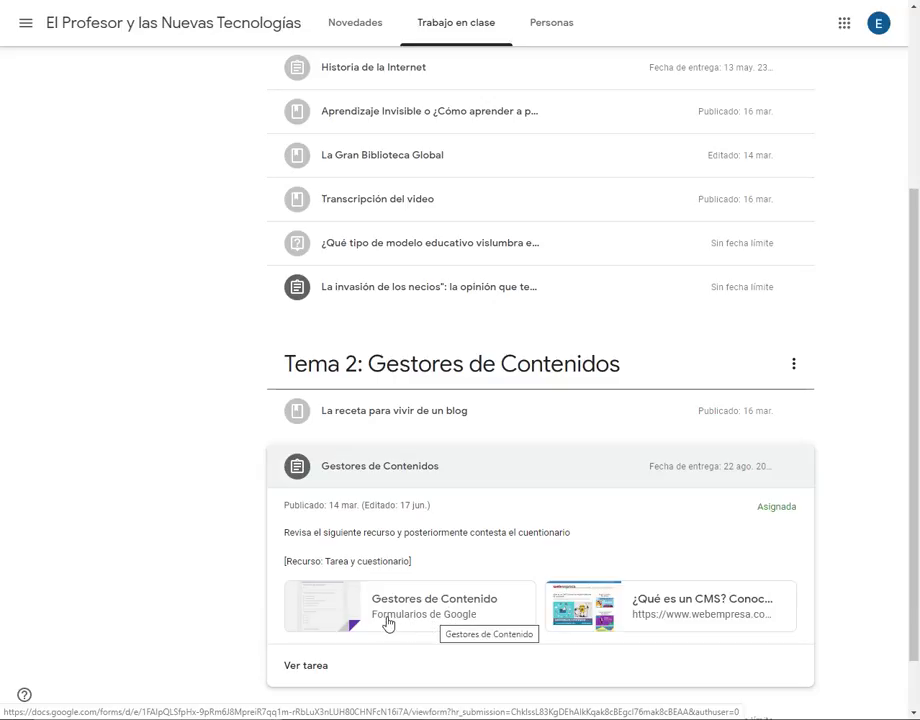
click(308, 666)
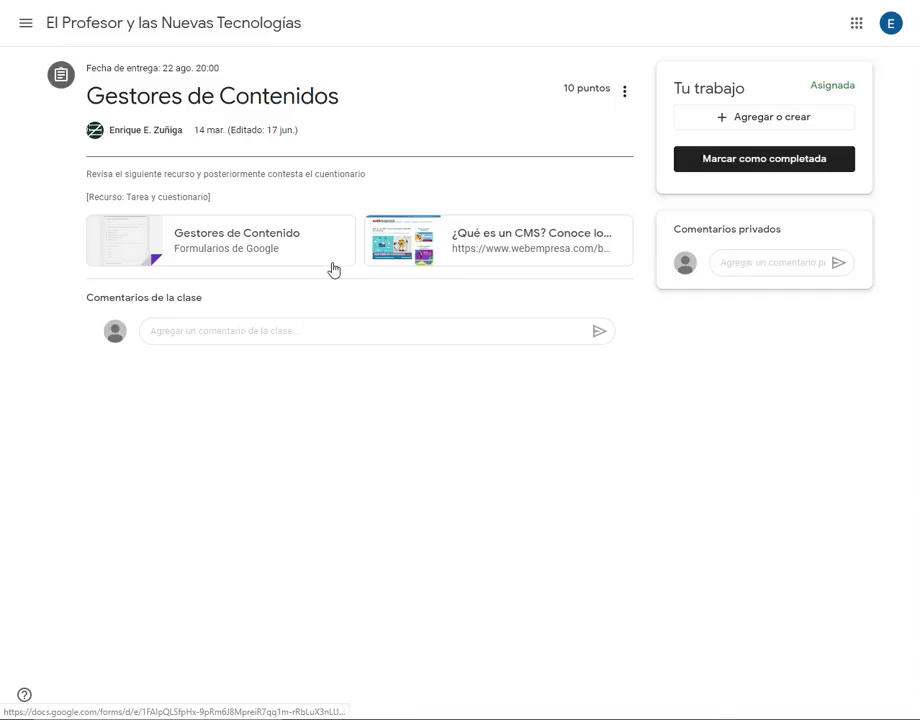
click(259, 242)
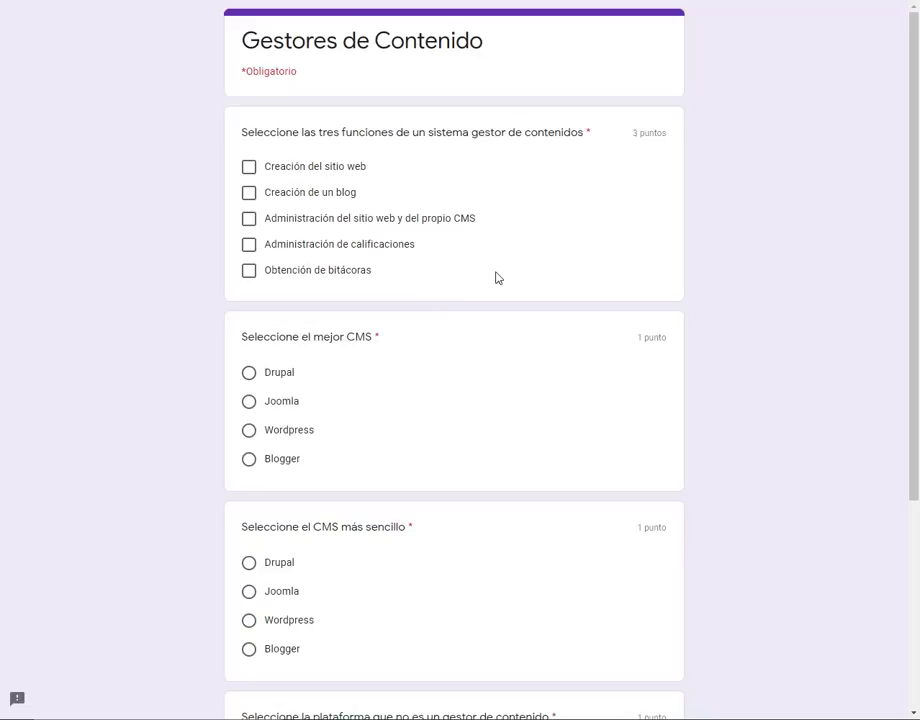
- Answer the CMS functions question with Creación del sitio web, Administración del sitio web y del propio CMS, and Obtención de bitácoras
click(250, 169)
click(251, 222)
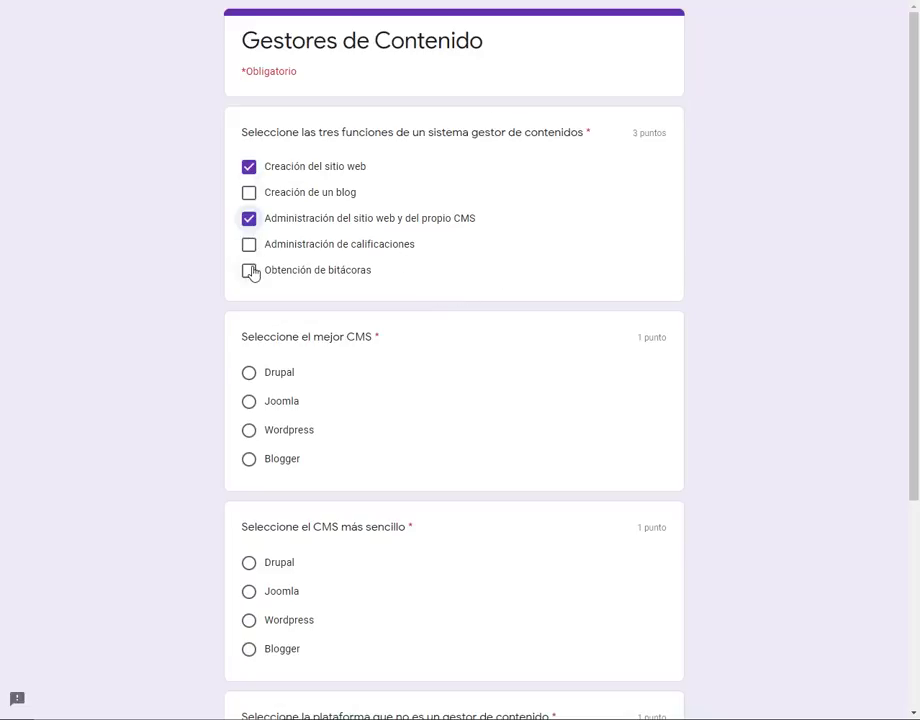
click(251, 270)
- Answer Wordpress as the best CMS, Drupal as the simplest CMS, and Drupal as the platform that is not a content manager
scroll(272, 352, down, 2)
click(250, 288)
click(249, 419)
scroll(252, 423, down, 3)
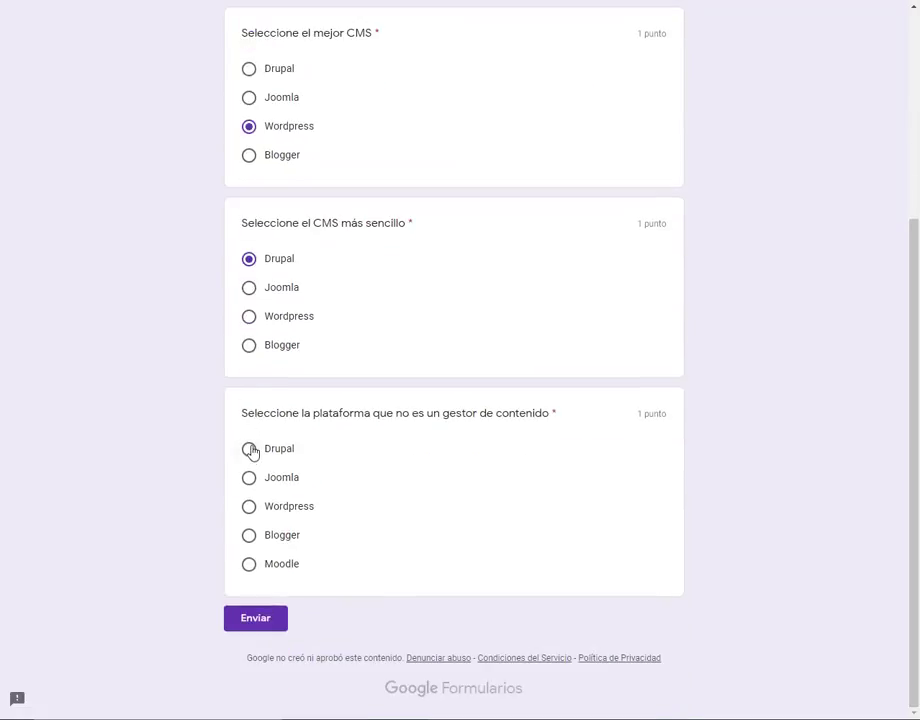
click(249, 449)
- Review the chosen answers and submit the Gestores de Contenido form
scroll(731, 339, up, 3)
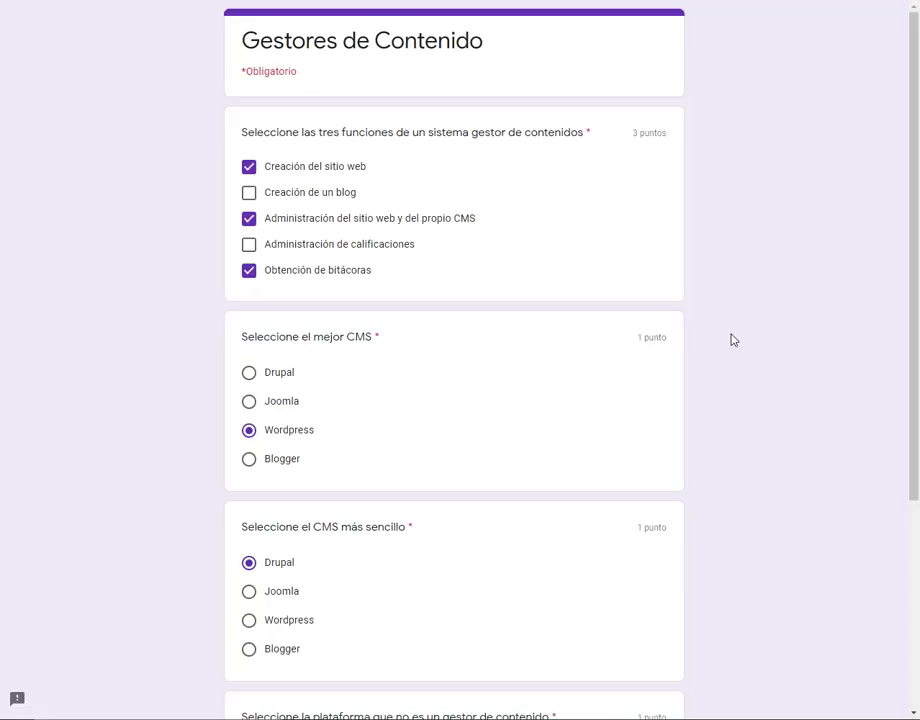
scroll(731, 340, down, 3)
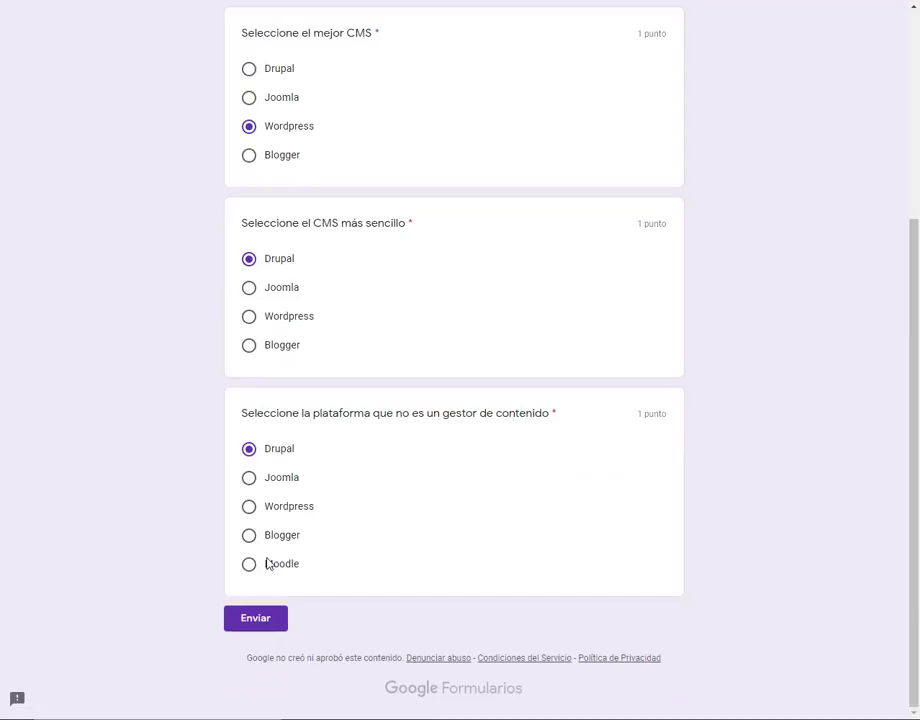
click(262, 620)
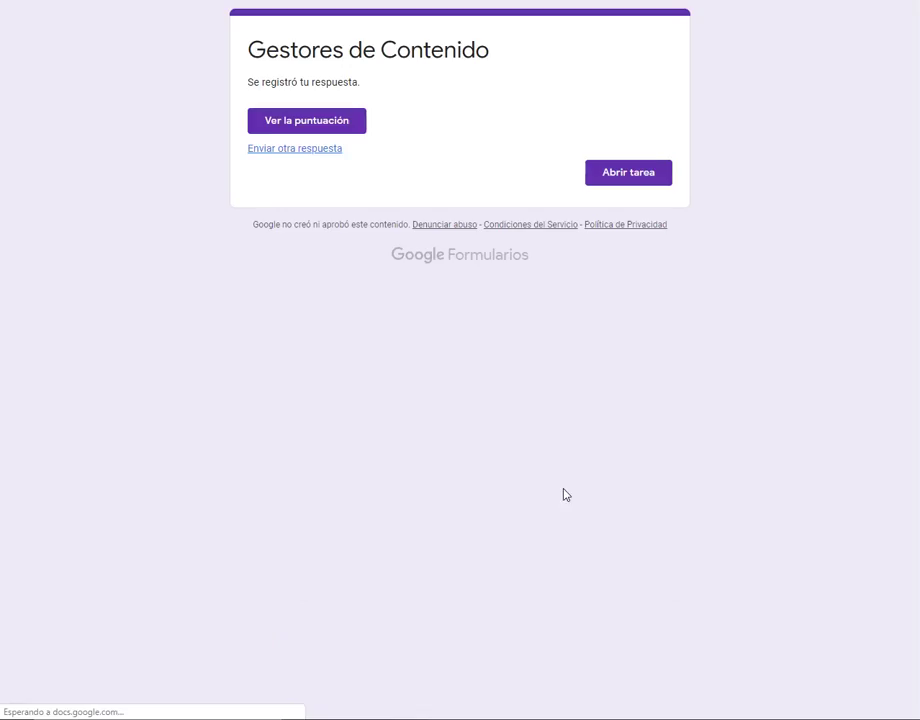
- View the quiz score and examine the correct answers and feedback for each question
click(313, 131)
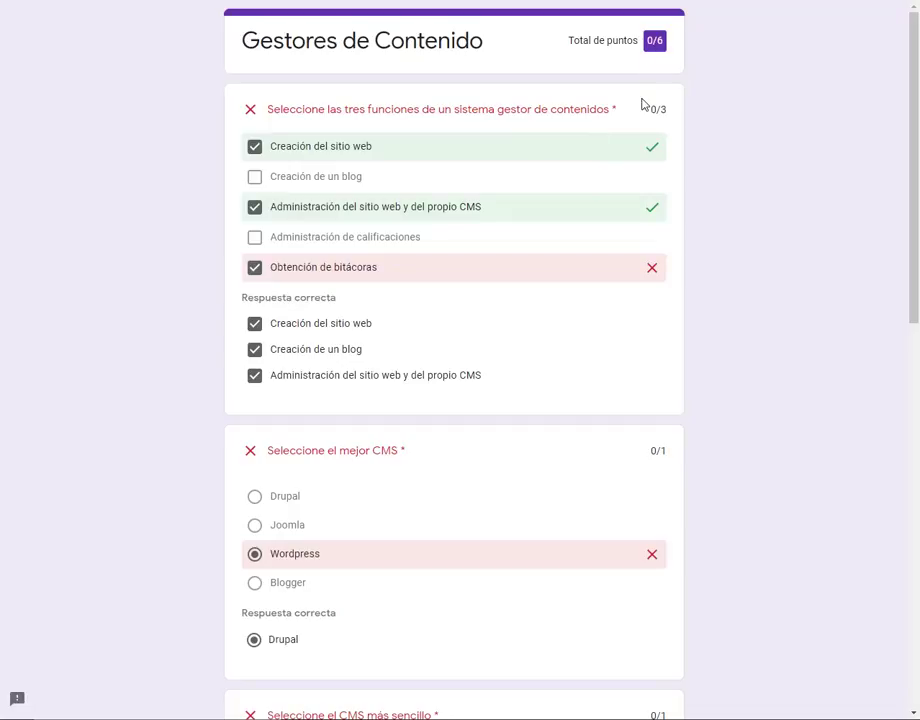
scroll(635, 150, down, 3)
scroll(626, 180, down, 6)
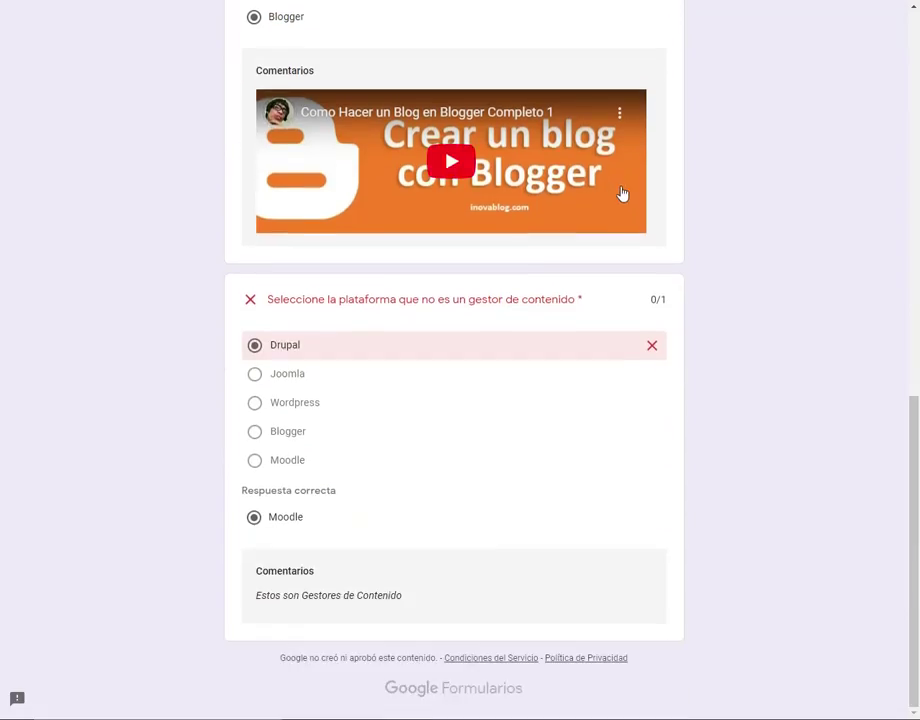
scroll(621, 200, up, 5)
scroll(621, 202, up, 4)
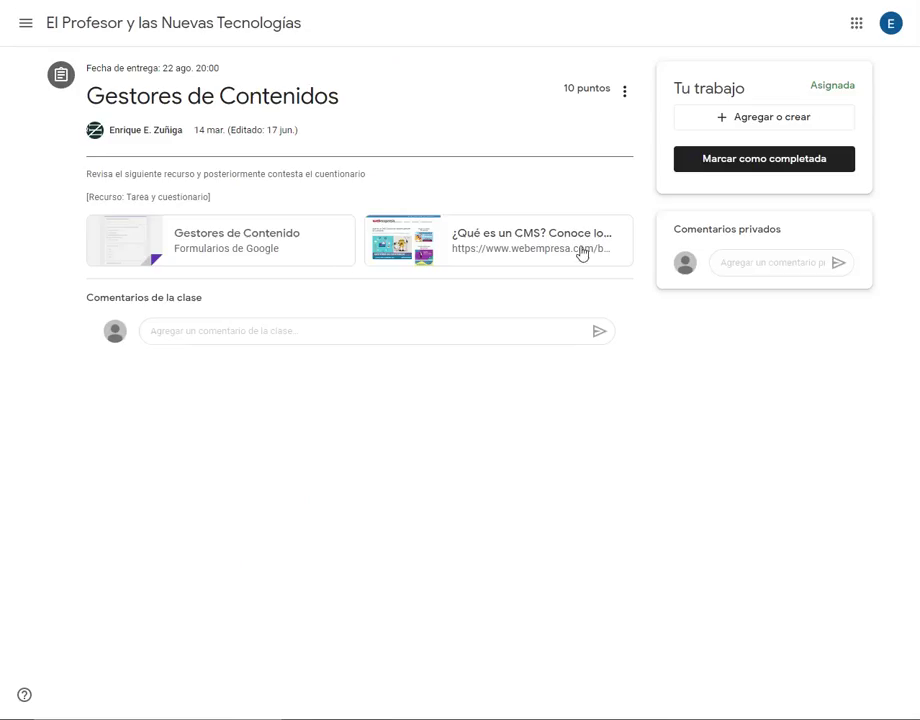
- Mark the Gestores de Contenidos assignment as completed, without attaching any work
click(733, 168)
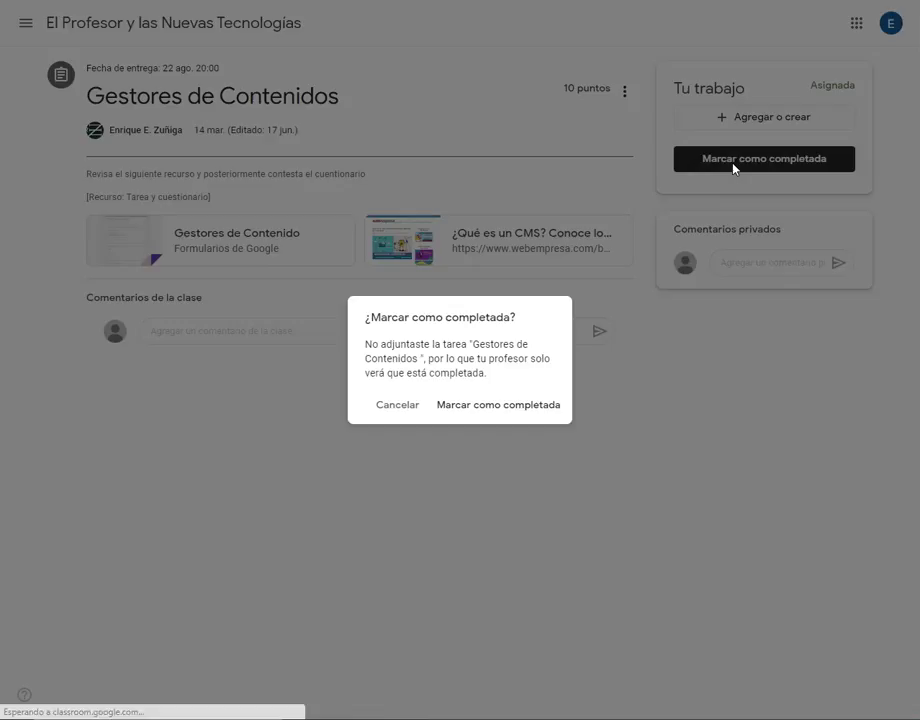
click(513, 410)
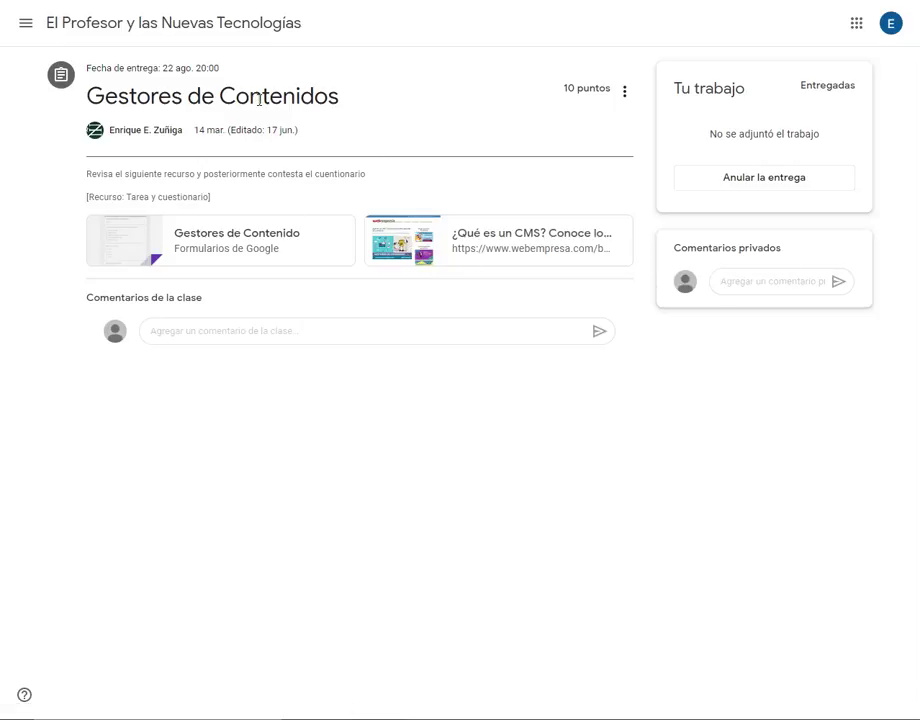
- Return to the class's coursework and open the full page of the assignment "Bitácora: Grupos Sanguíneos" in Tema 2
click(185, 37)
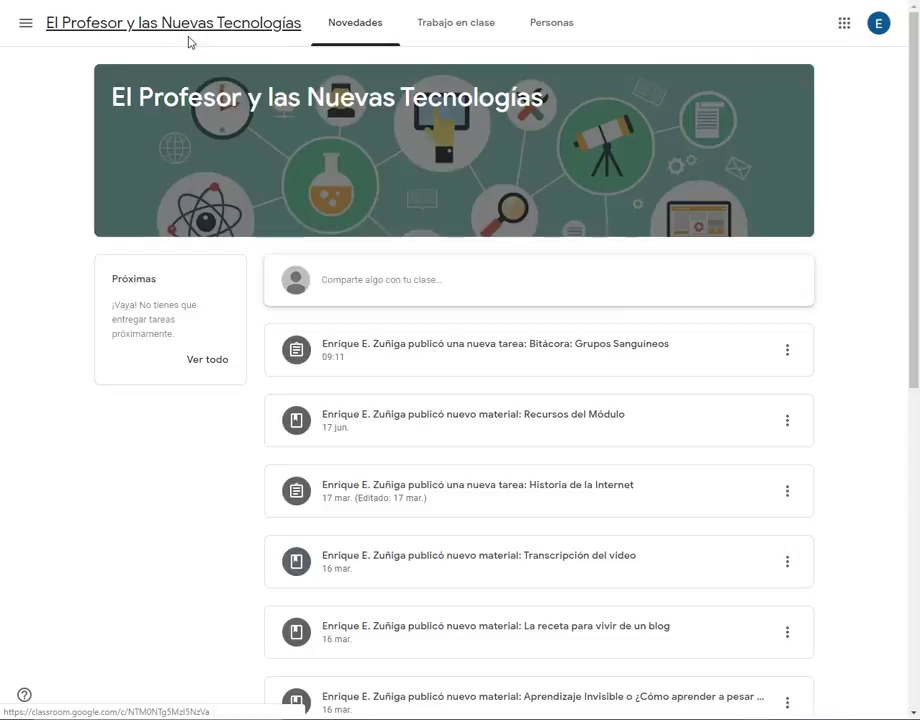
click(446, 34)
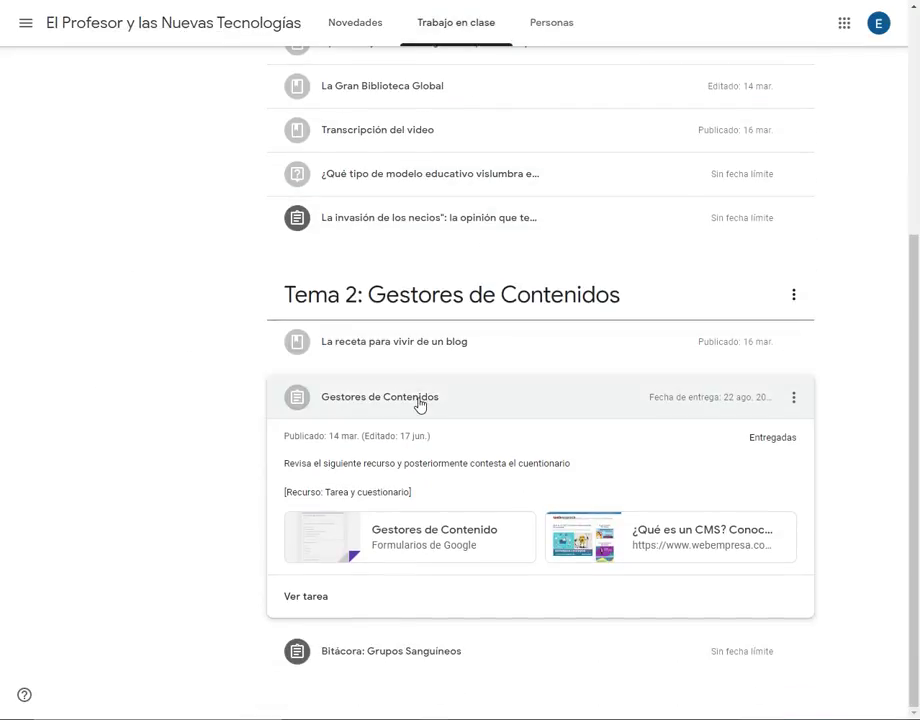
click(420, 403)
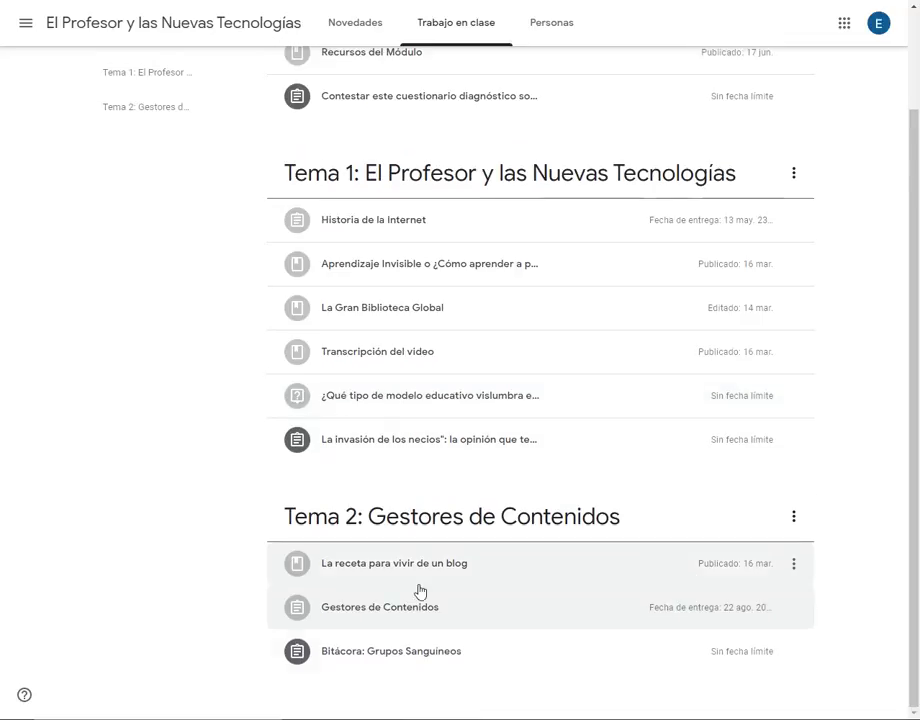
click(390, 652)
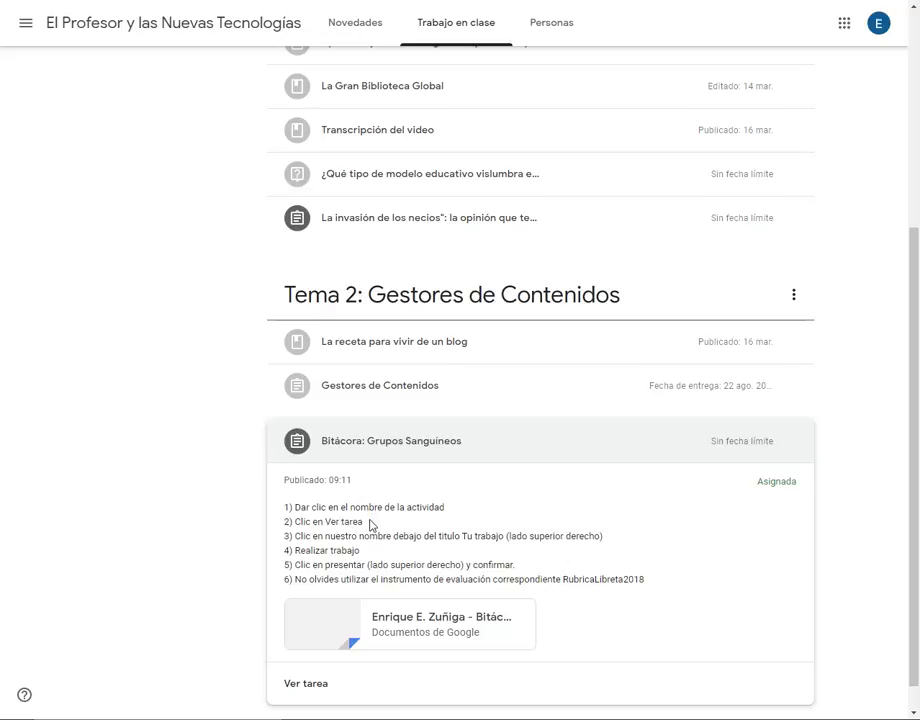
scroll(370, 525, up, 2)
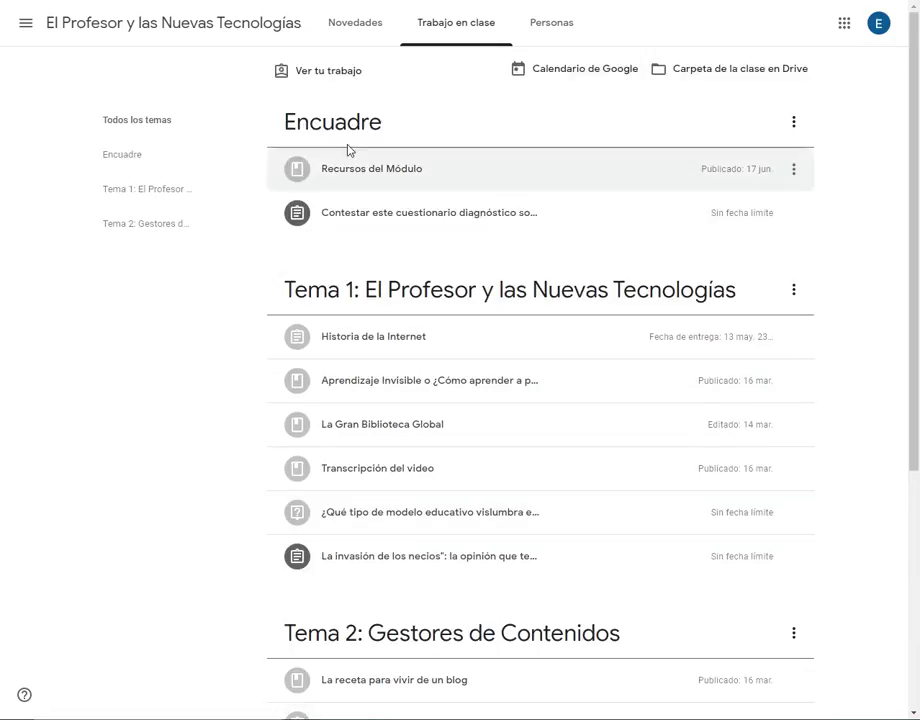
scroll(426, 446, down, 4)
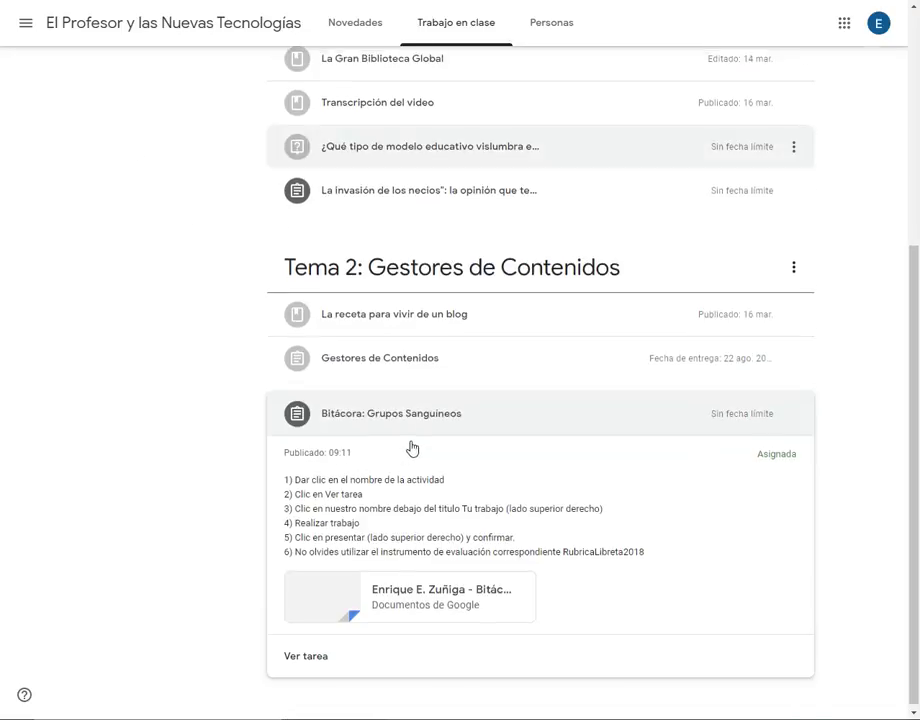
click(305, 656)
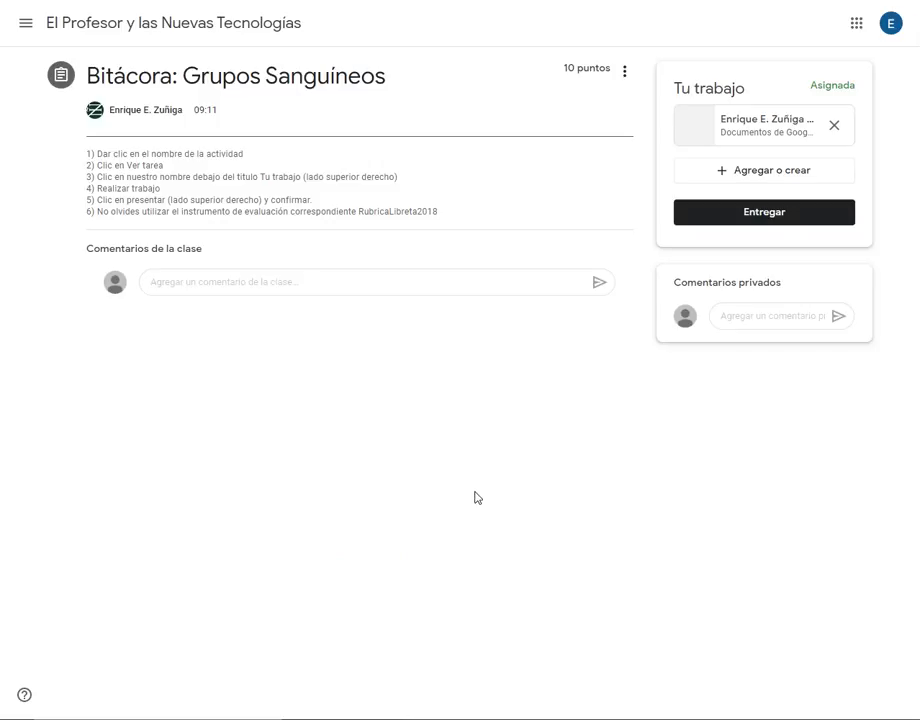
- Open the student's attached Bitácora Grupos Sanguíneos document and write the sample text "erereee jhjh", dismissing the document status tip
click(745, 127)
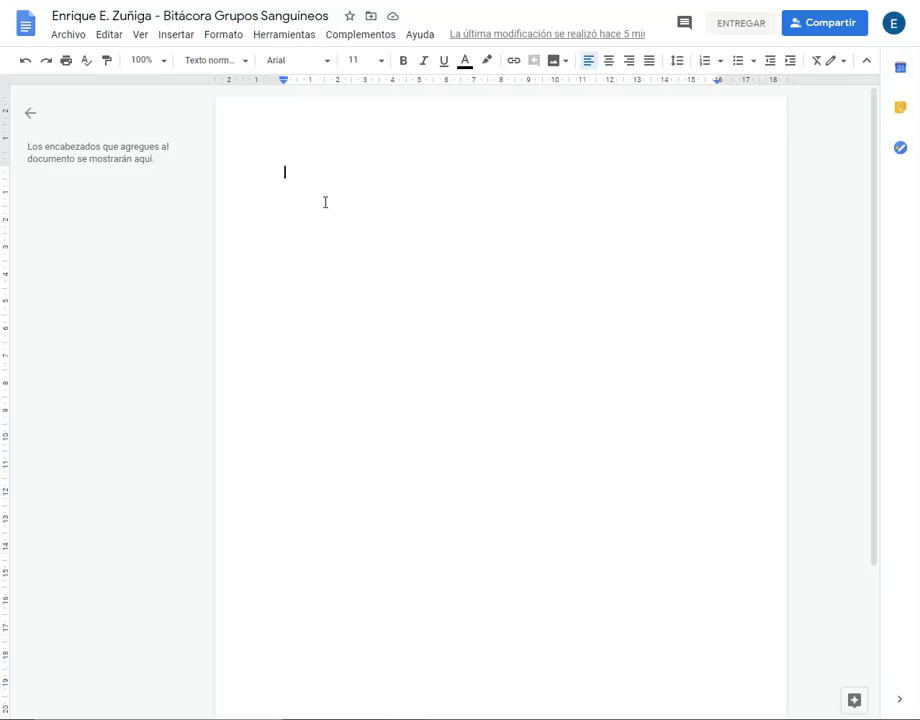
text(erereee)
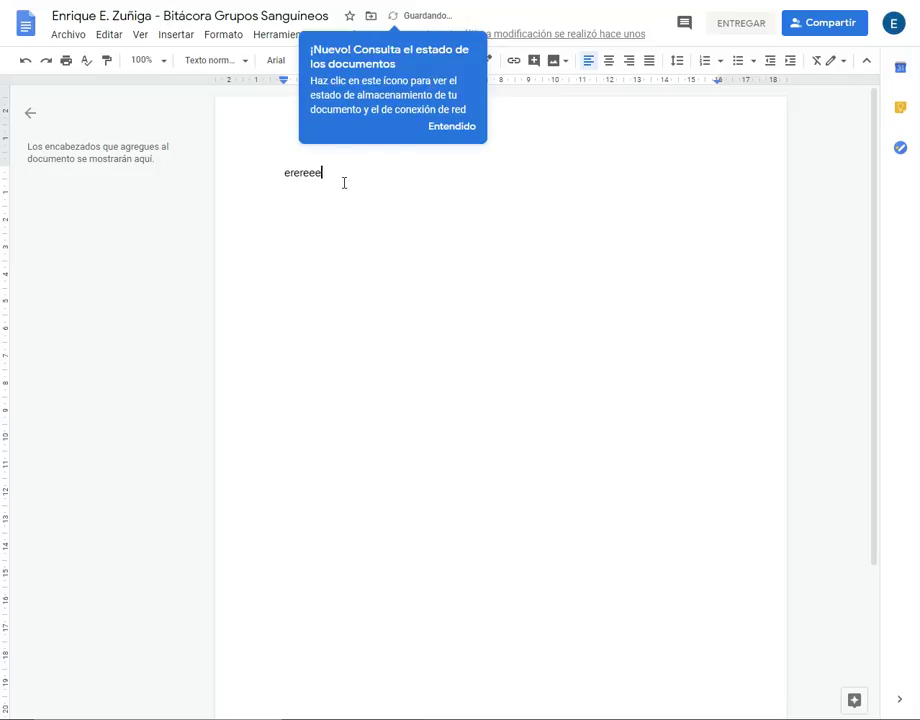
text( jhjh)
click(449, 132)
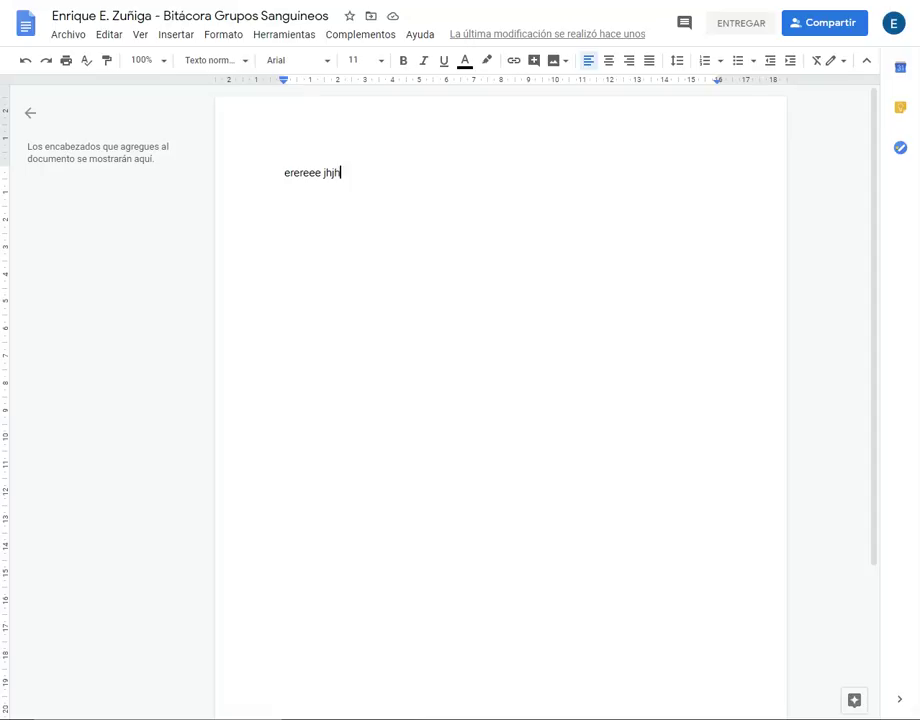
- Close the document and turn in the Bitácora: Grupos Sanguíneos assignment with its attached file
key(ctrl+w)
key(ctrl+w)
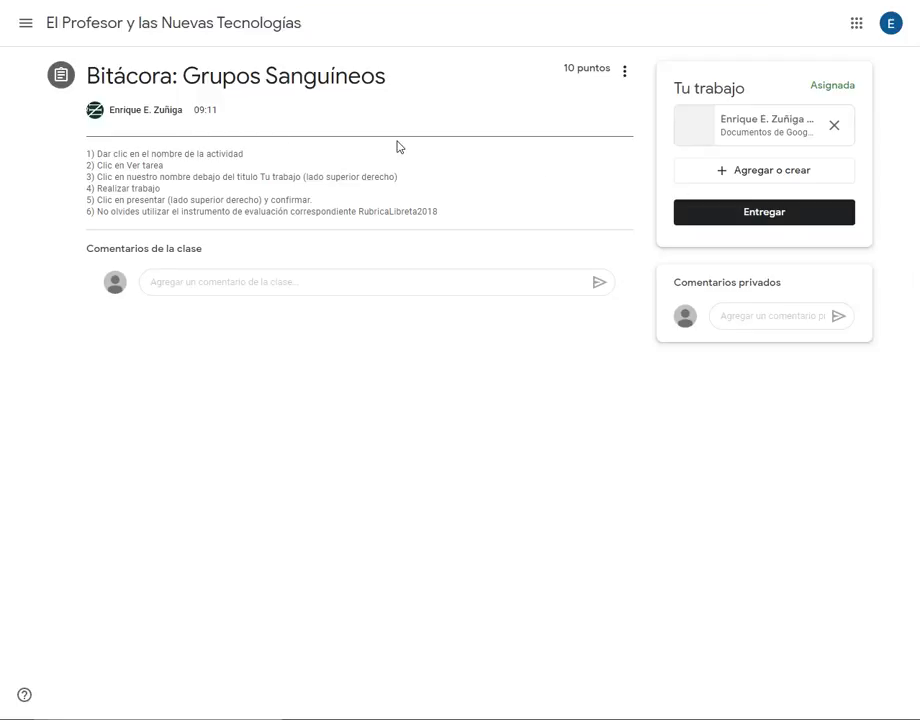
click(790, 218)
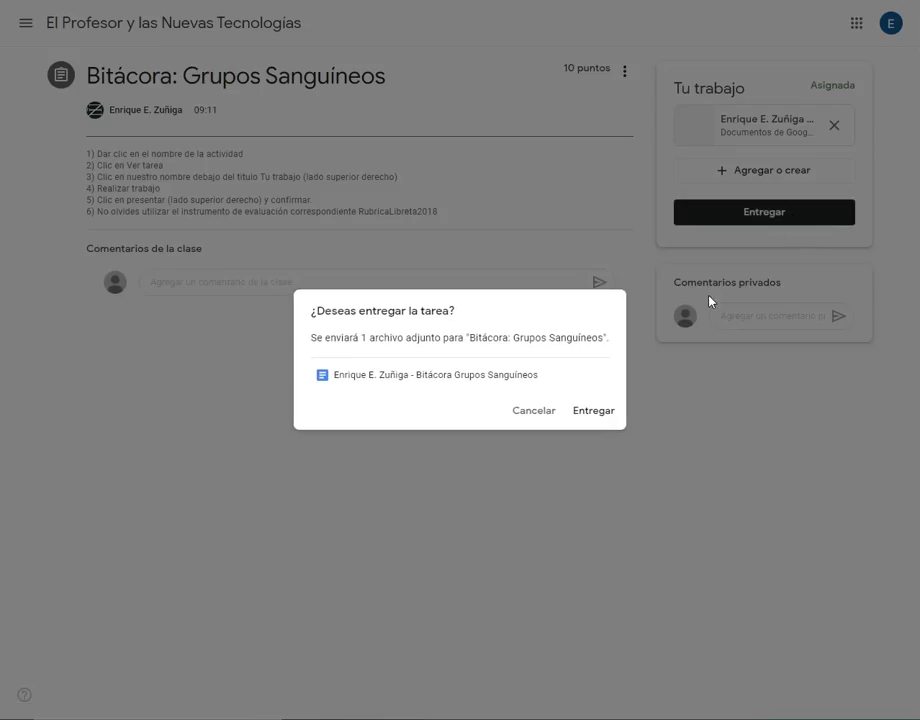
click(609, 413)
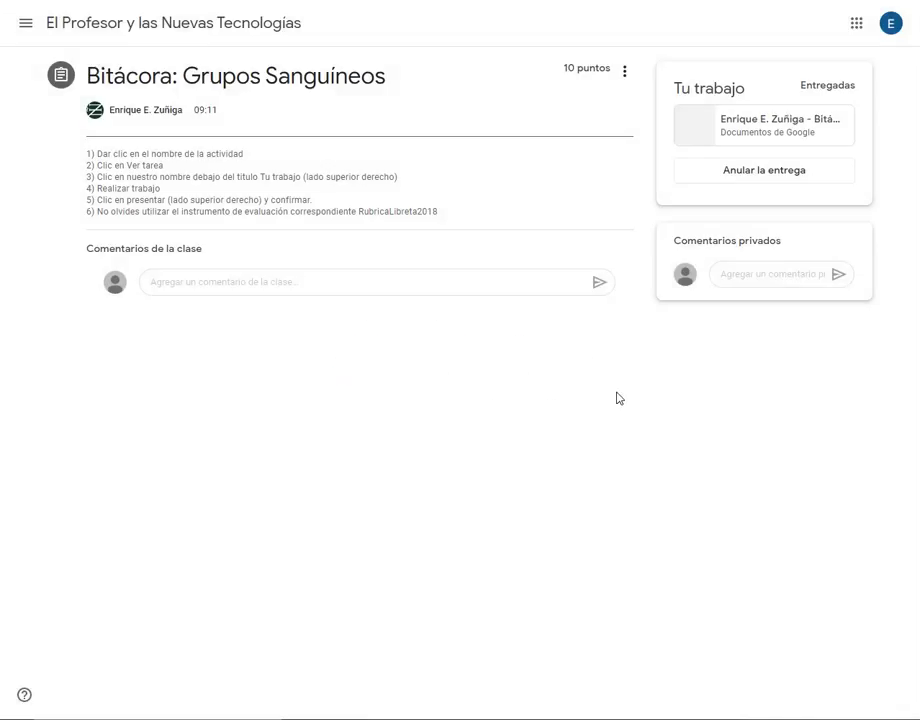
- Return to the class's coursework, collapse the Bitácora: Grupos Sanguíneos entry and look over the topic list
click(232, 36)
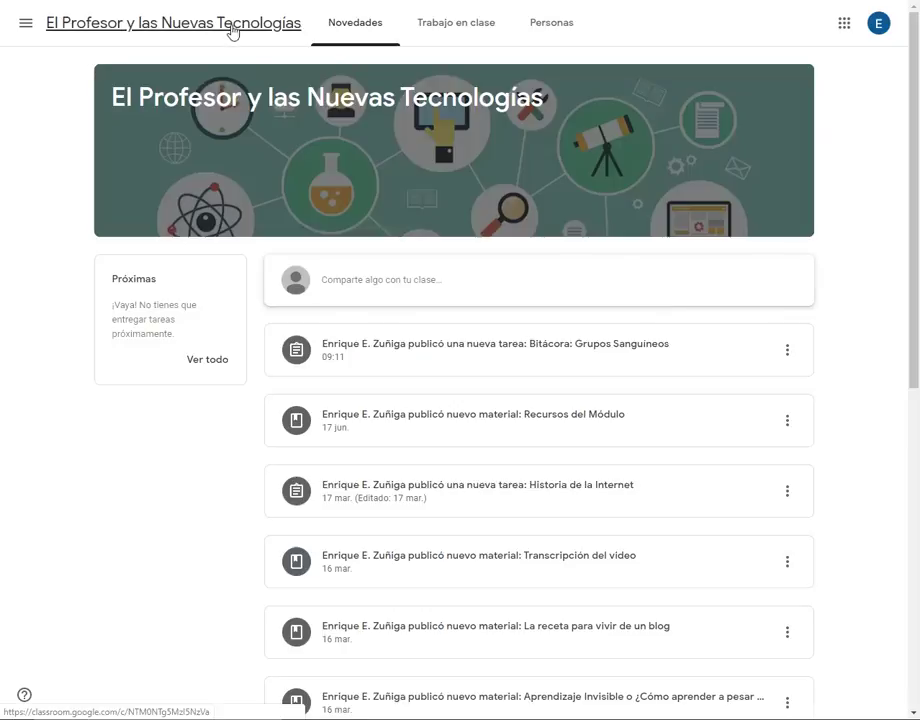
click(472, 23)
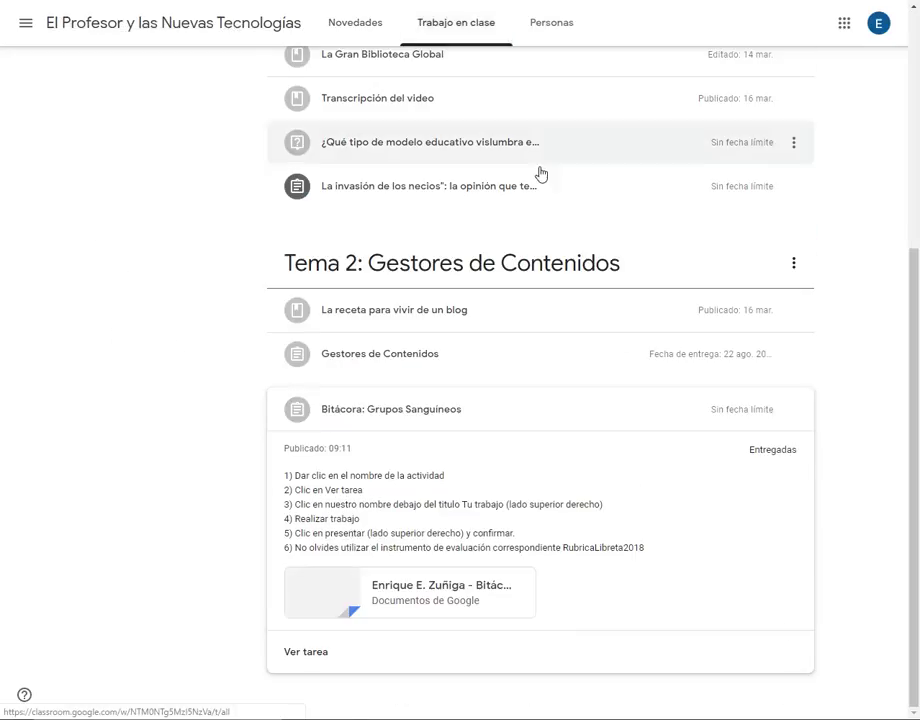
click(432, 410)
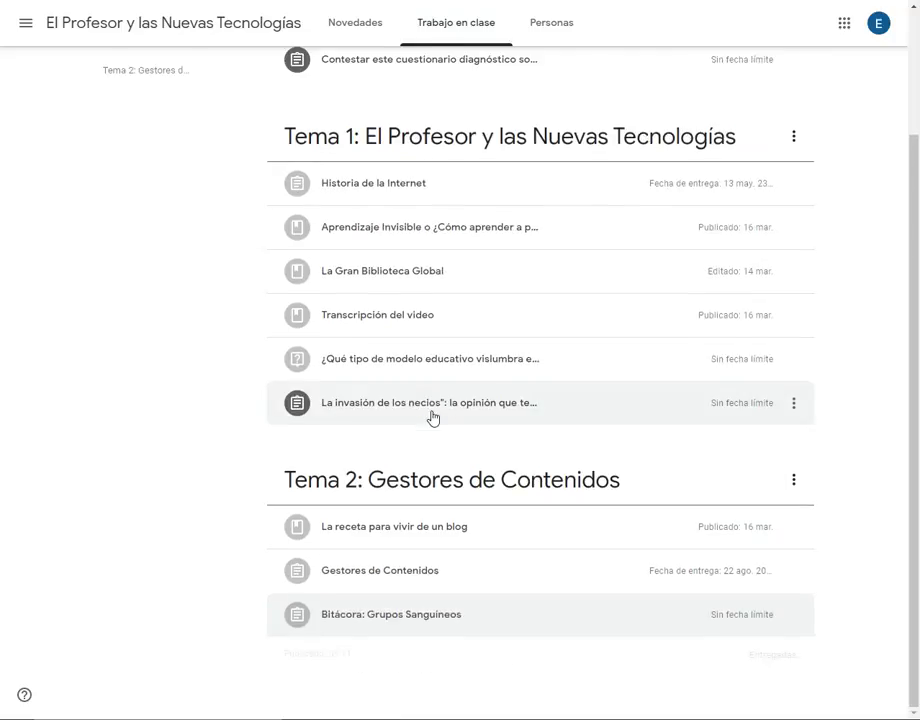
scroll(462, 210, up, 2)
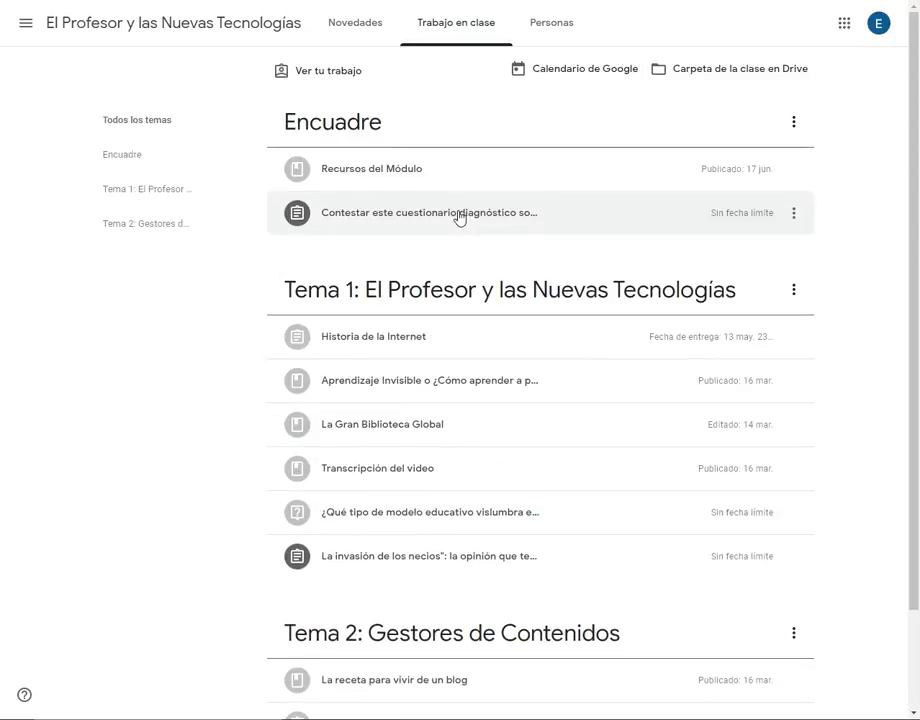